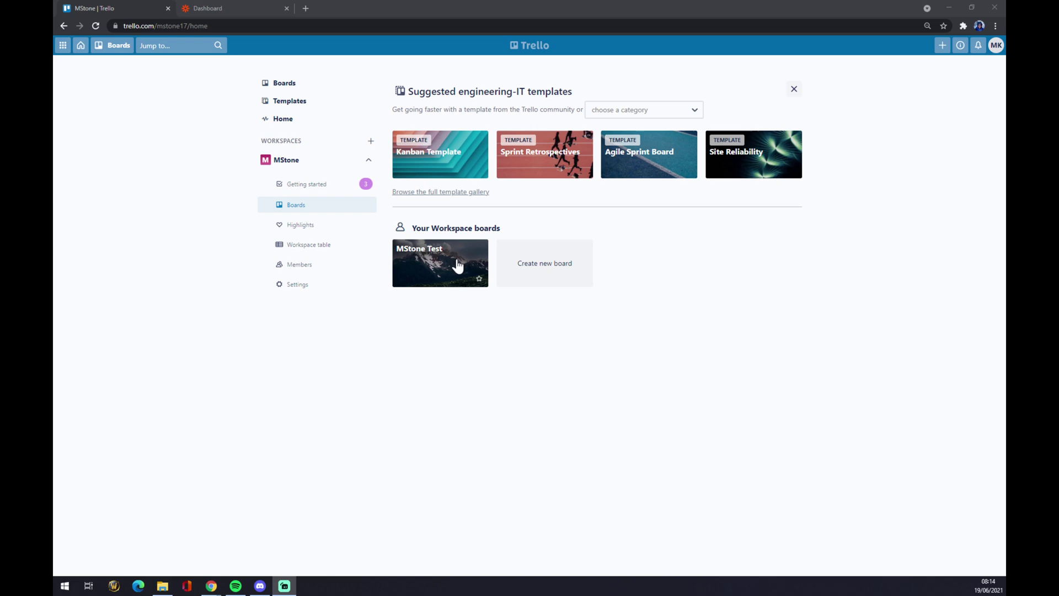
# Cancel a new-board draft, then open the MStone Test board and show its board menu
pyautogui.click(551, 277)
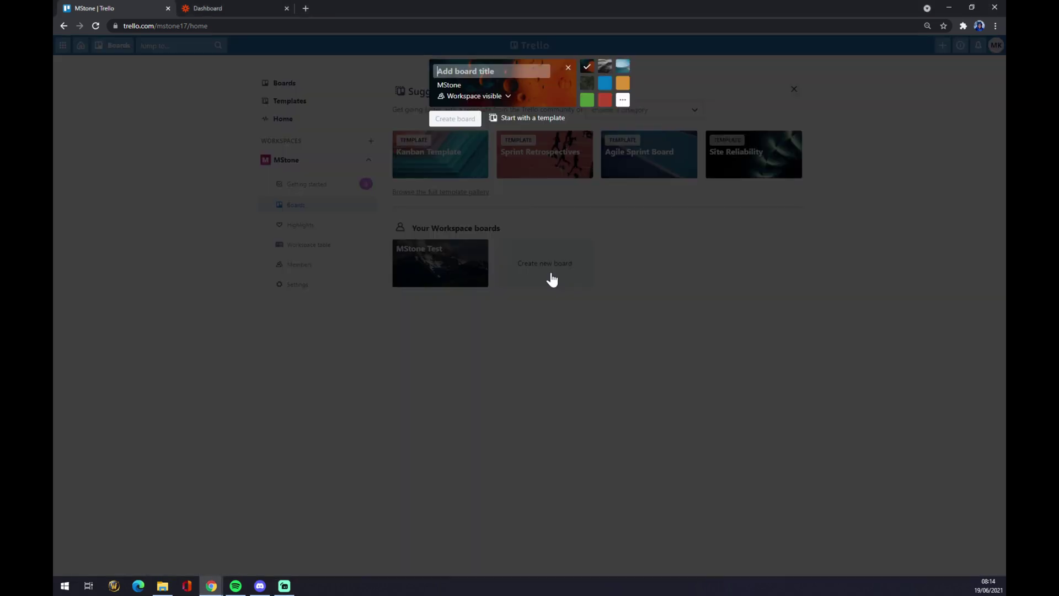
pyautogui.click(587, 82)
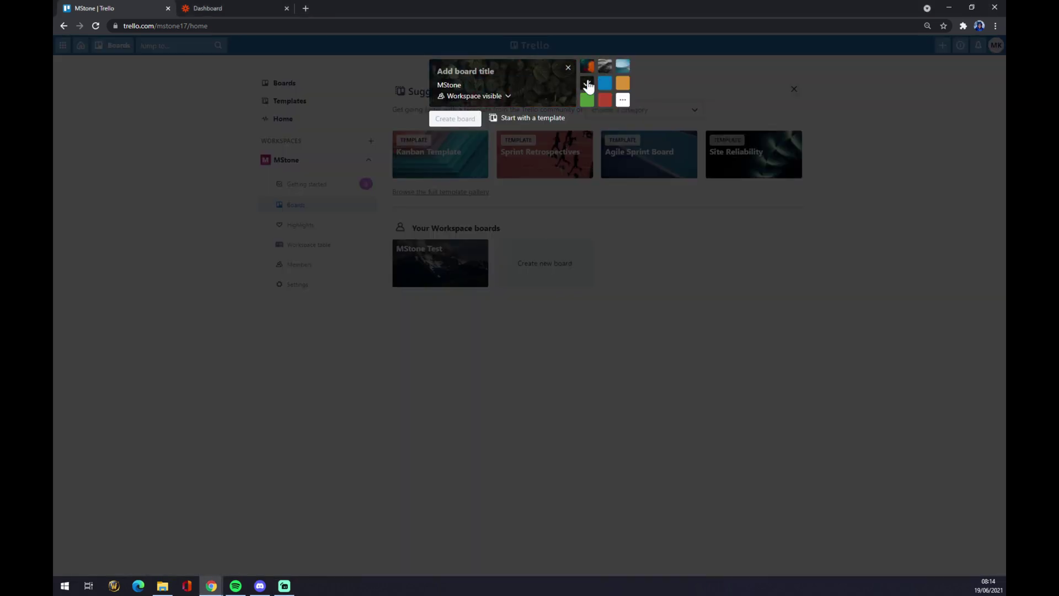
pyautogui.click(567, 68)
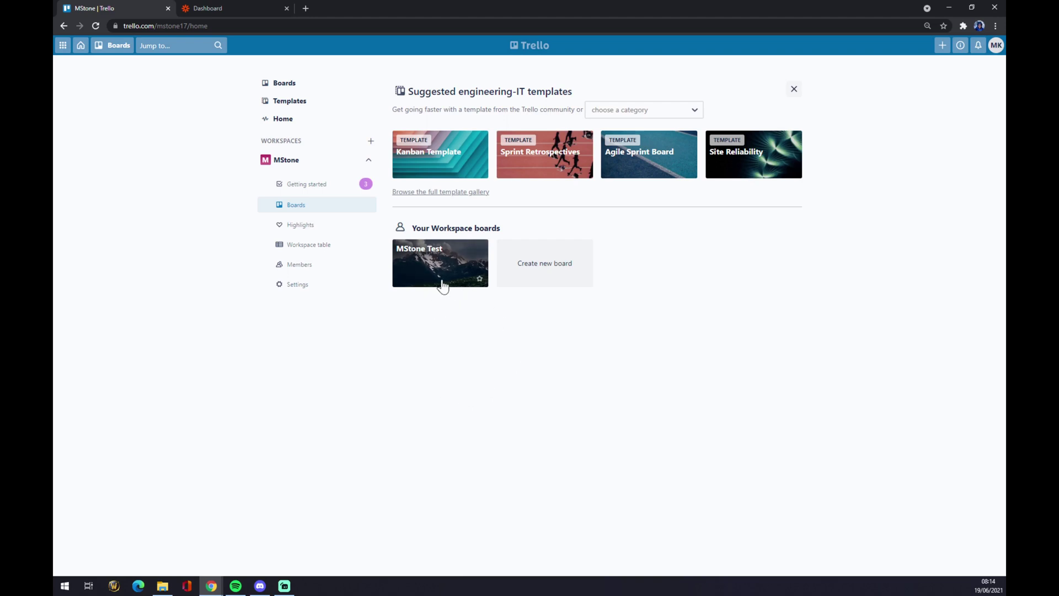
pyautogui.click(413, 257)
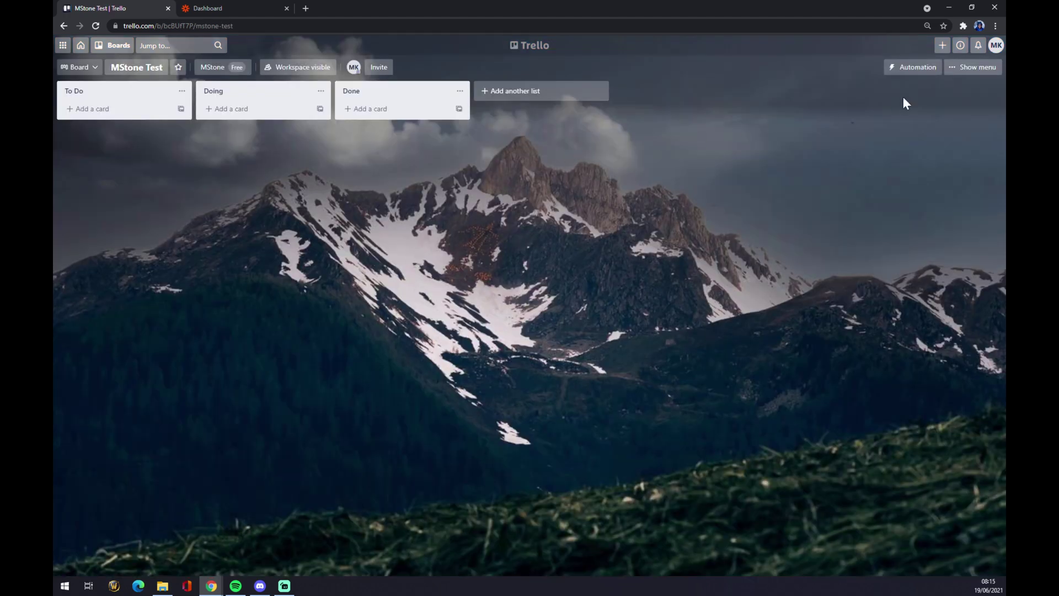
pyautogui.click(959, 78)
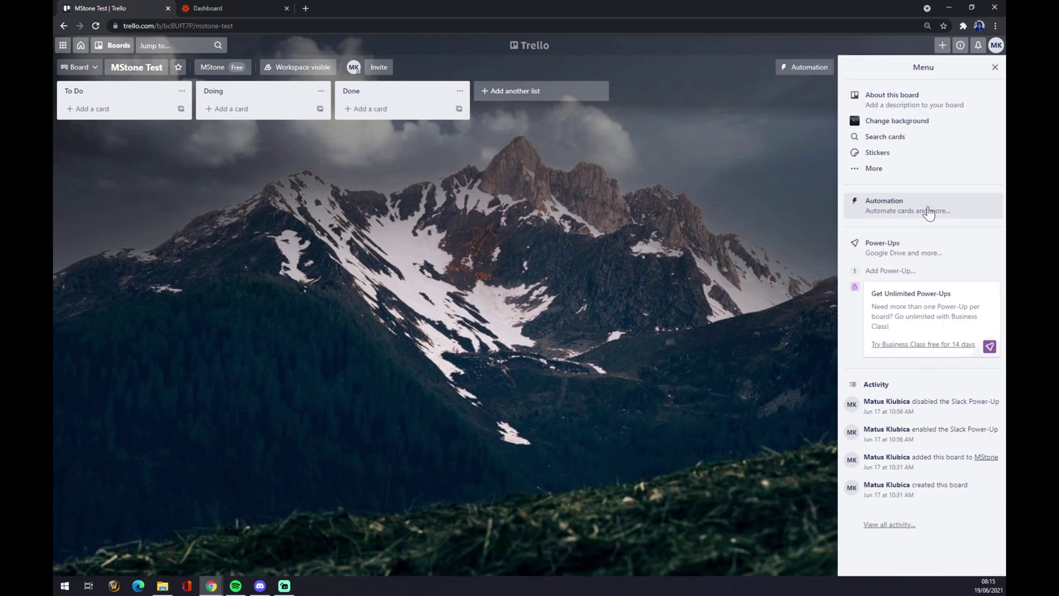
# Browse the featured Power-Ups in the MStone Test board's Power-Ups directory
pyautogui.click(909, 256)
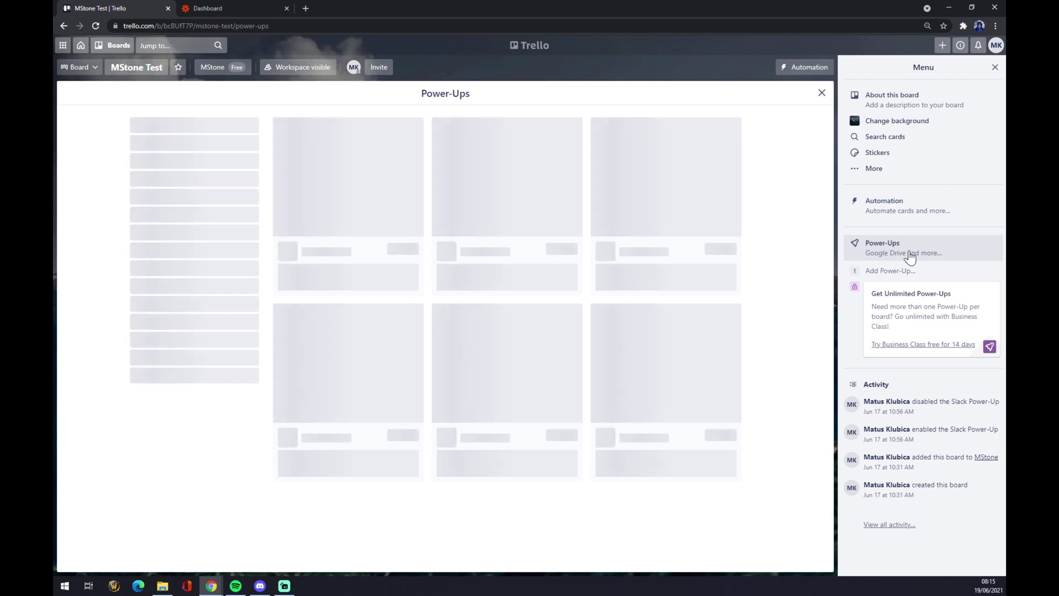
pyautogui.scroll(-10, 640, 283)
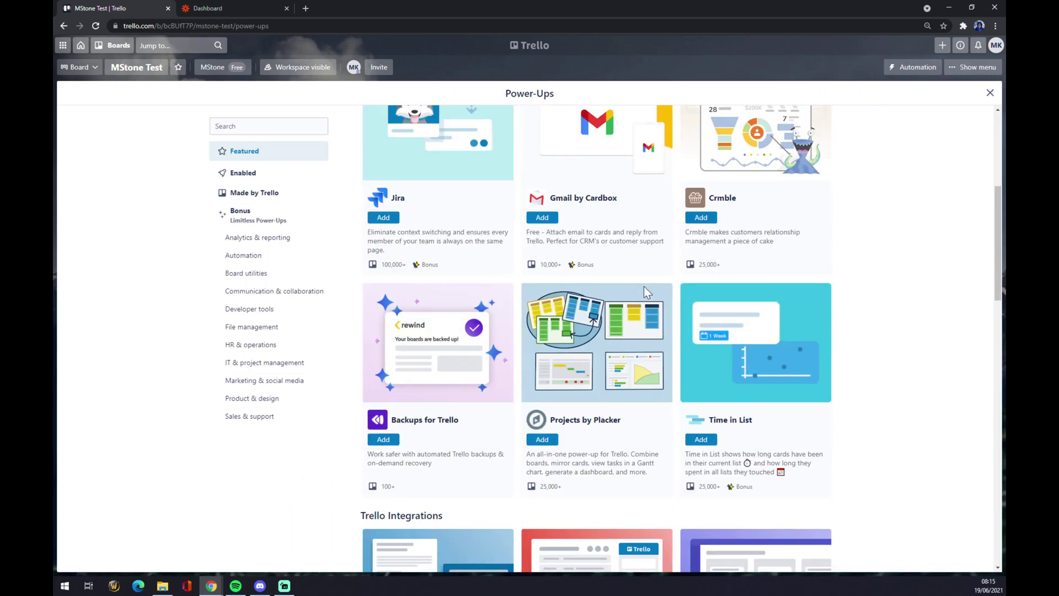
pyautogui.scroll(10, 490, 283)
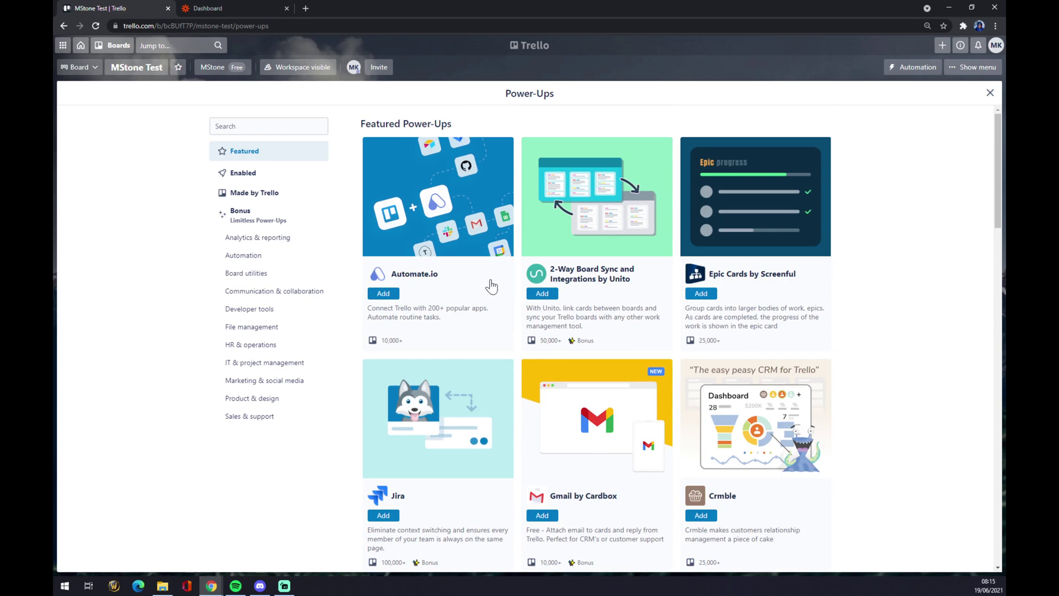
pyautogui.scroll(-10, 491, 285)
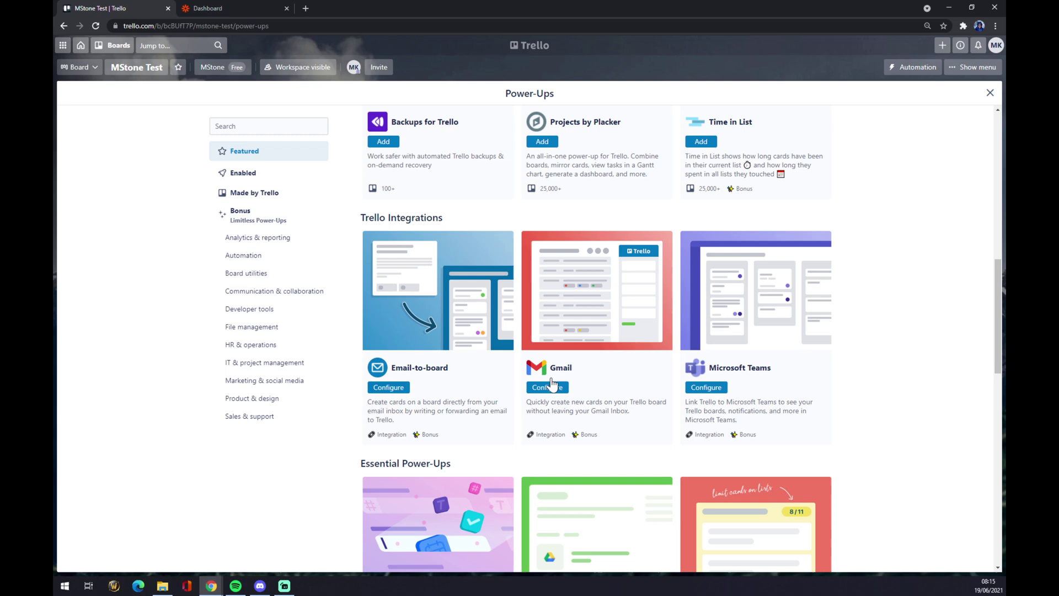
pyautogui.scroll(-2, 562, 385)
pyautogui.scroll(-5, 441, 348)
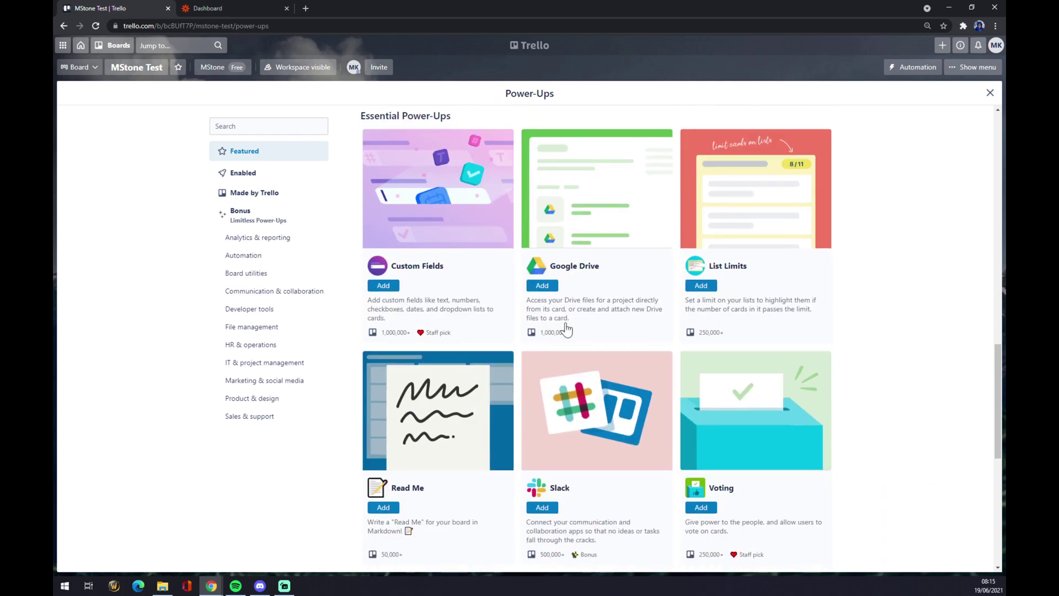
pyautogui.scroll(-7, 712, 339)
pyautogui.scroll(1, 659, 309)
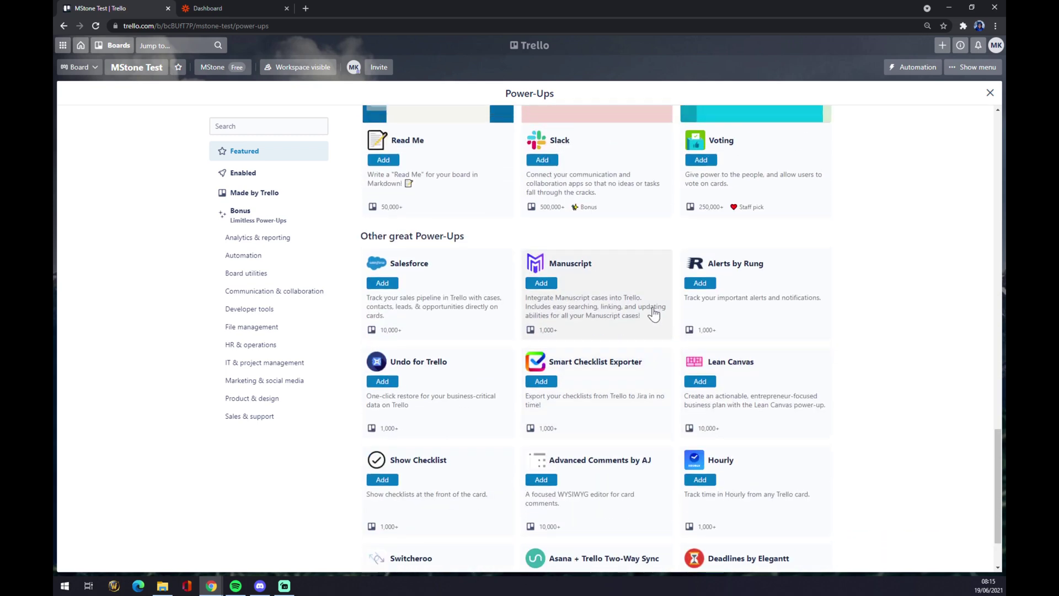
pyautogui.scroll(1, 467, 304)
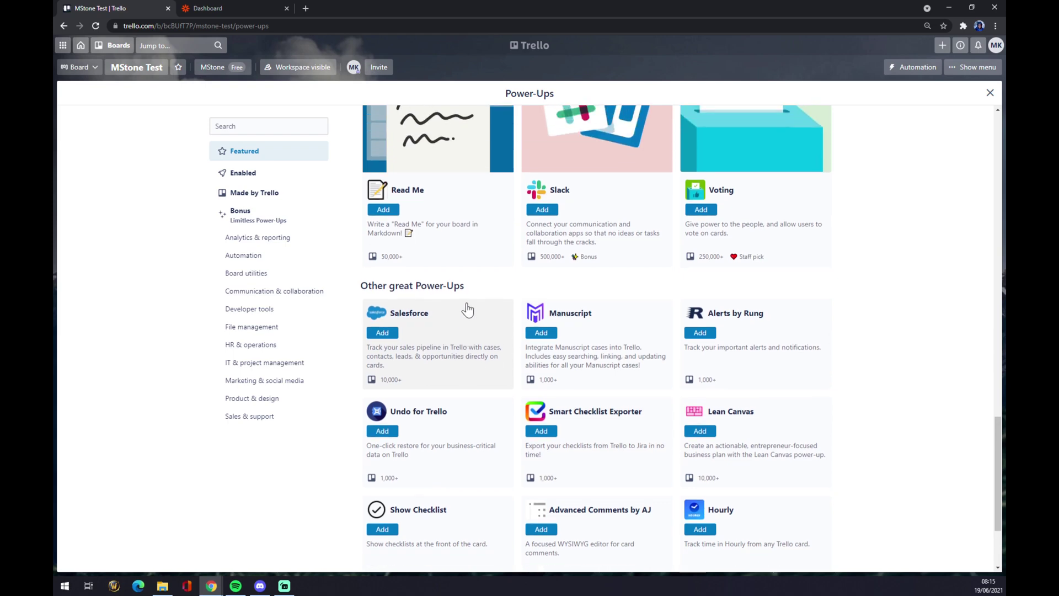
pyautogui.scroll(6, 468, 310)
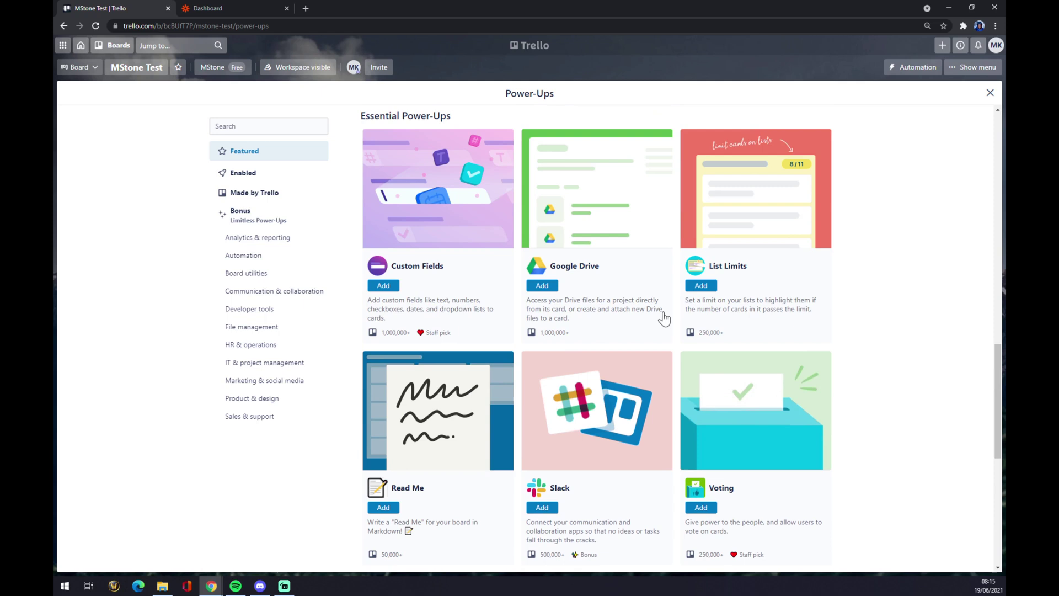
# Go to the Zapier dashboard and start a new zap with MAKE A ZAP
pyautogui.click(215, 8)
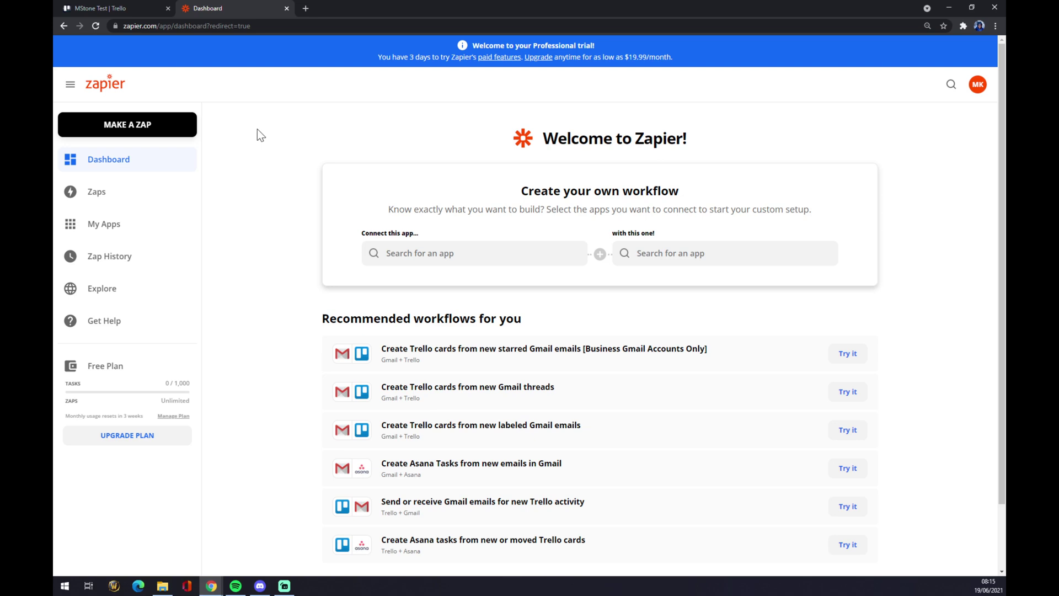
pyautogui.click(114, 172)
pyautogui.click(117, 130)
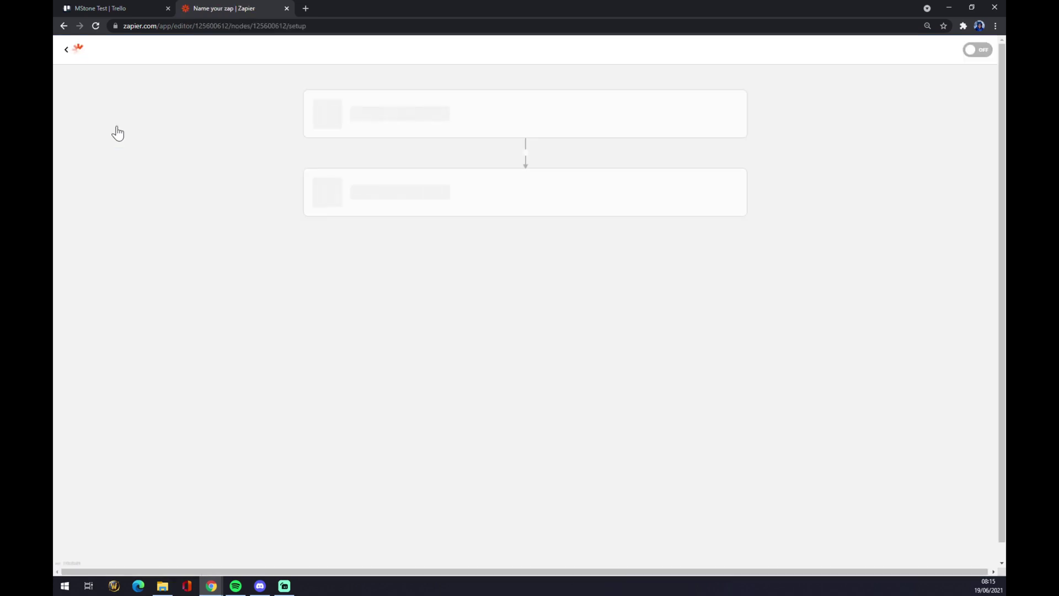
# Name the new zap 'trello to whatever'
pyautogui.click(166, 75)
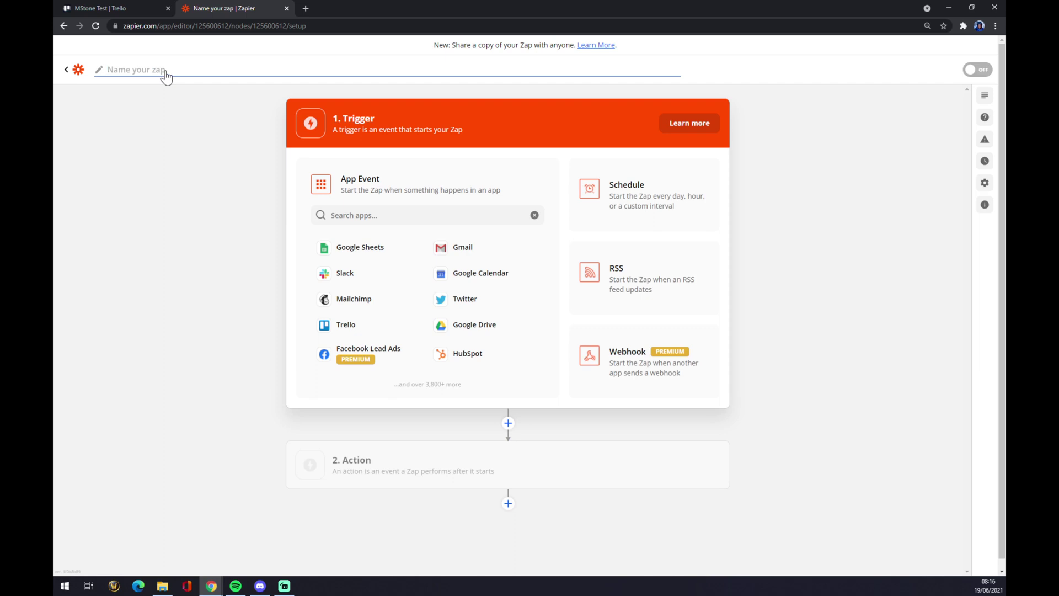
pyautogui.write('trello to whatever')
pyautogui.press('Return')
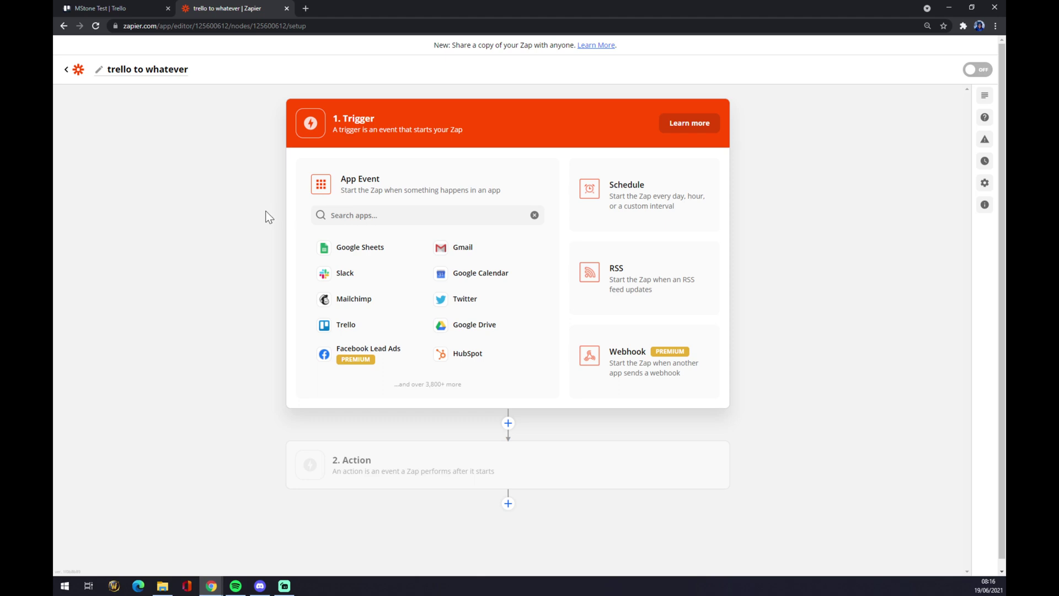
# Search for 'trello' and choose Trello as the trigger app
pyautogui.click(436, 214)
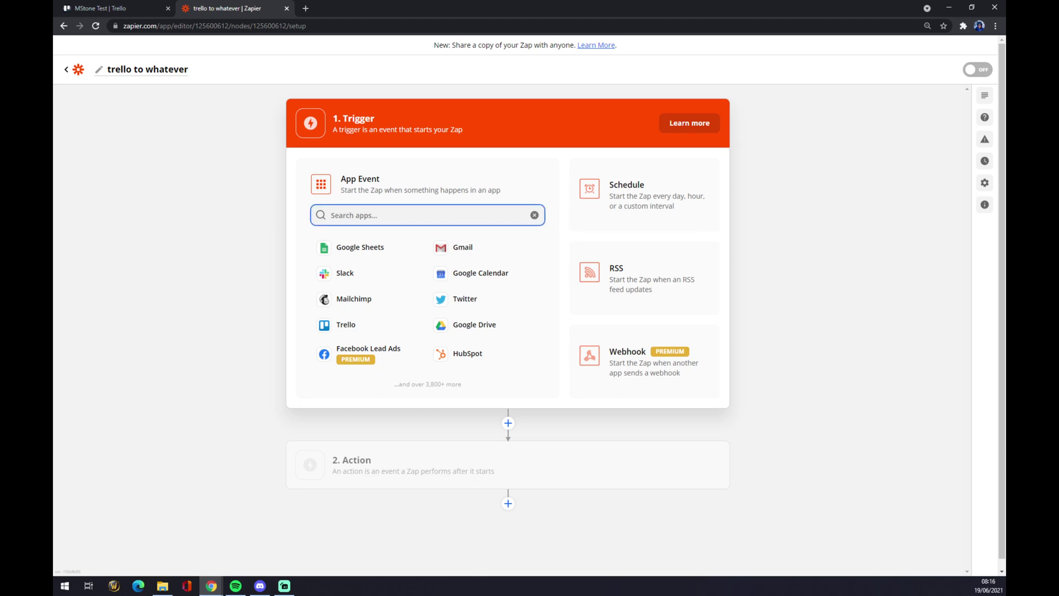
pyautogui.write('trello')
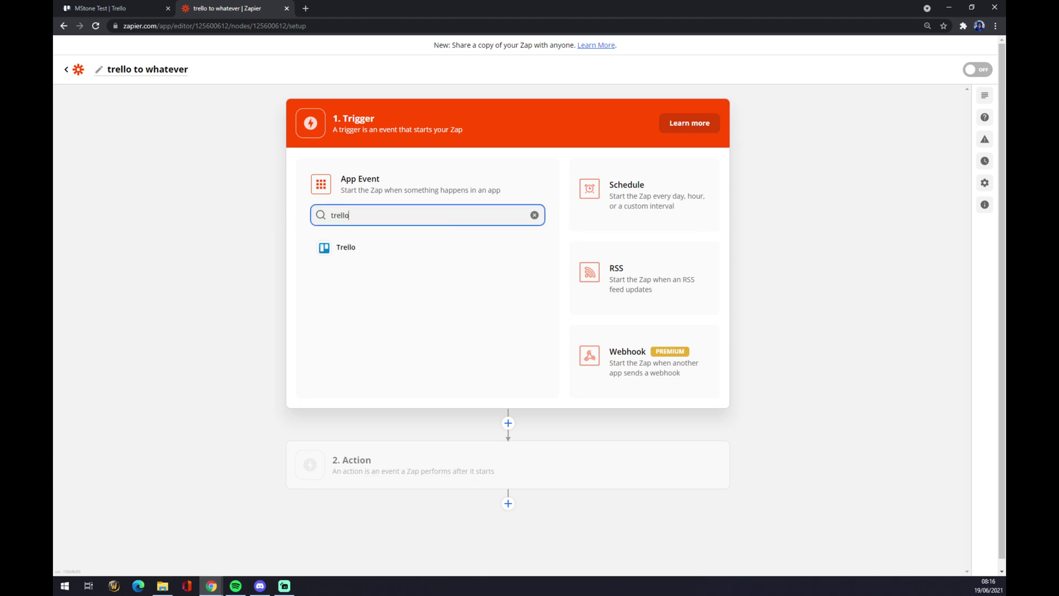
pyautogui.click(376, 243)
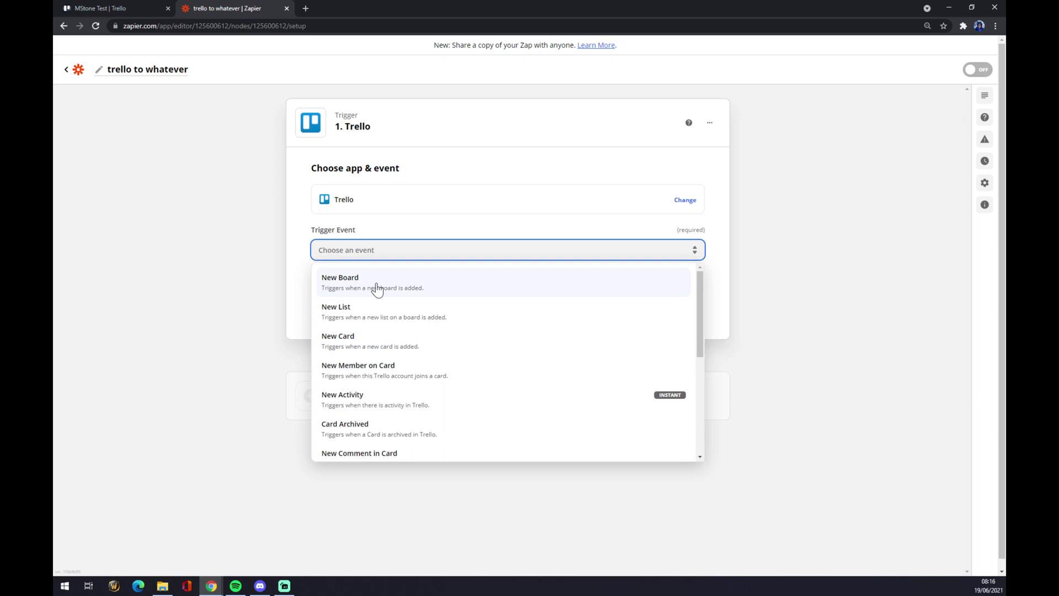
# Set the Trello trigger event to New Member on Card and continue
pyautogui.scroll(-1, 379, 328)
pyautogui.scroll(-5, 387, 326)
pyautogui.scroll(5, 403, 364)
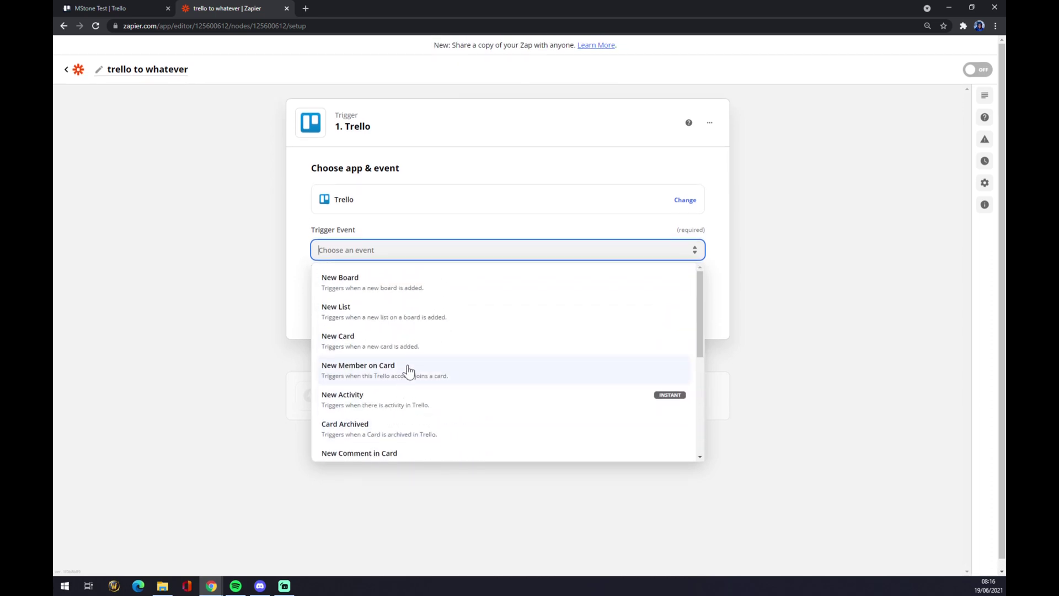
pyautogui.click(409, 371)
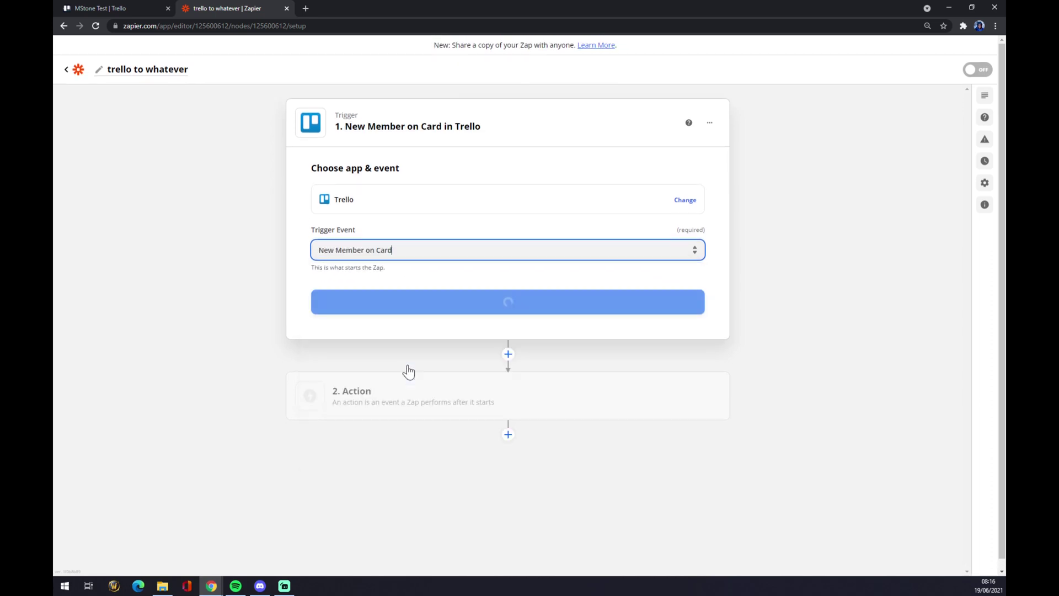
pyautogui.click(424, 302)
# Link the connected Trello account and the MStone Test board, then proceed to testing
pyautogui.click(378, 238)
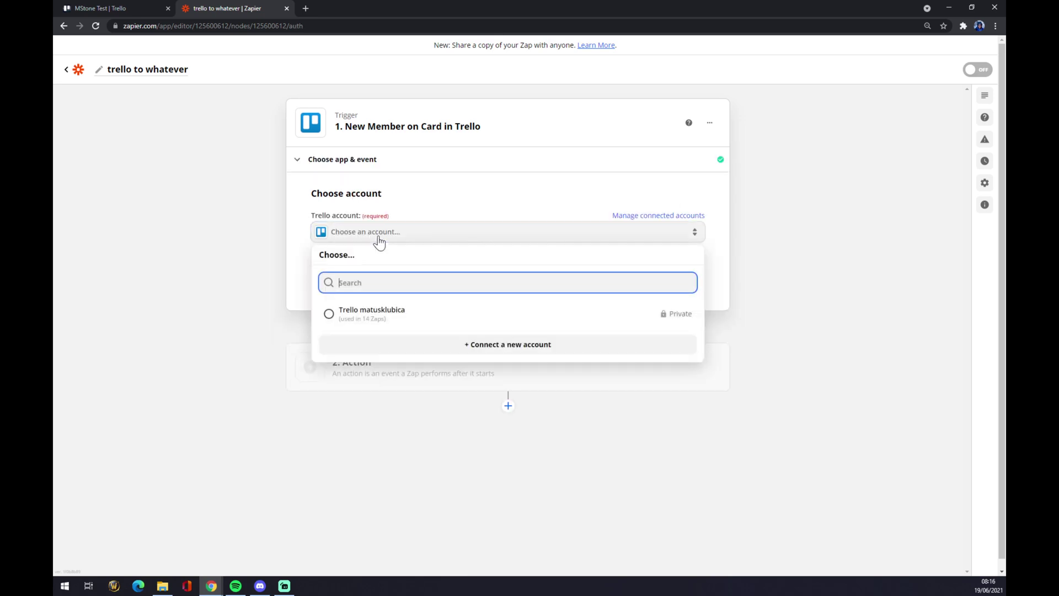
pyautogui.click(369, 323)
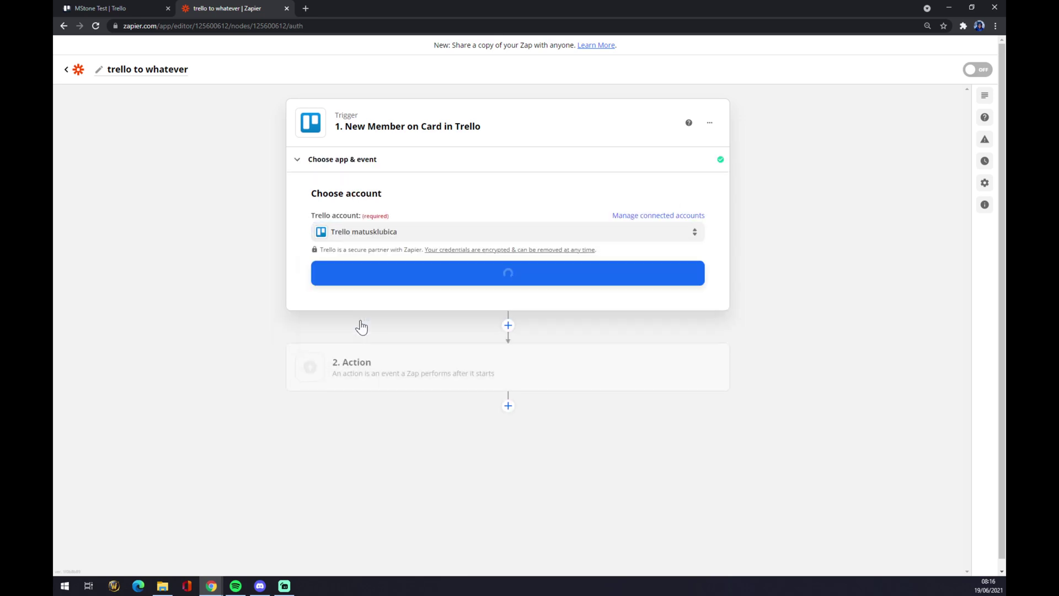
pyautogui.click(364, 280)
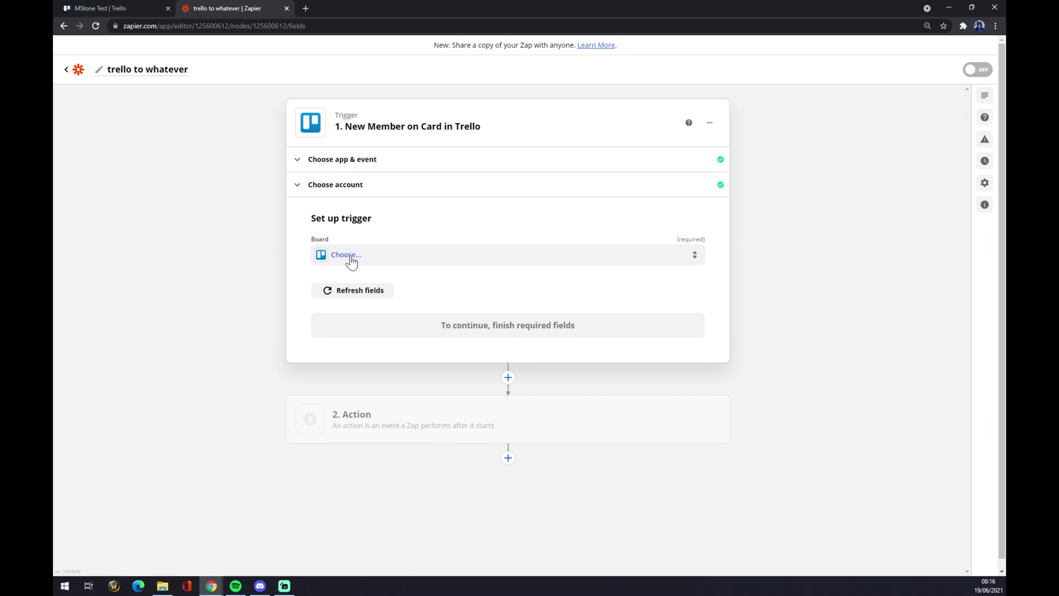
pyautogui.click(350, 259)
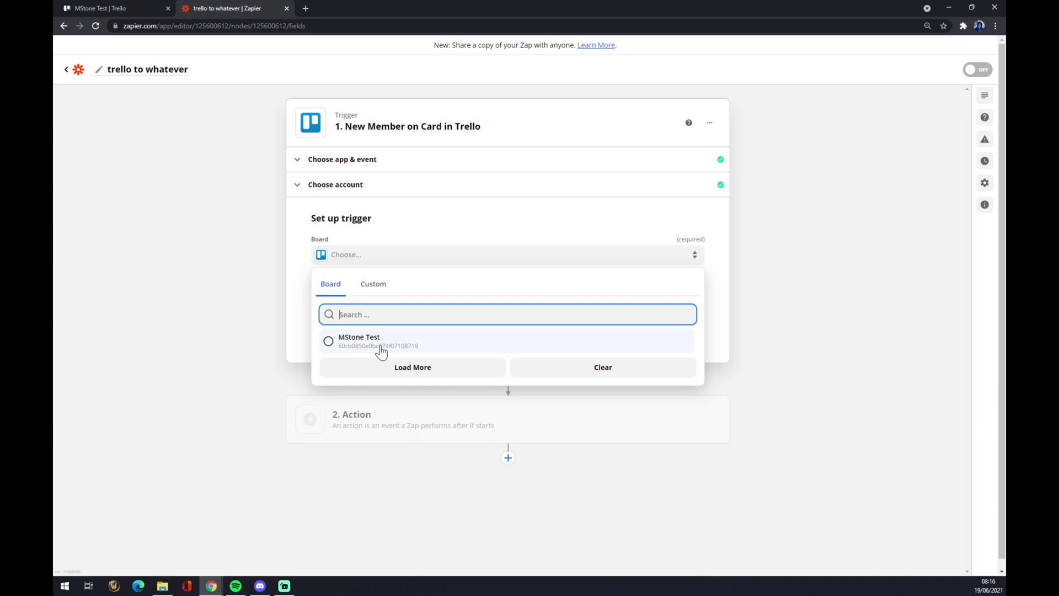
pyautogui.click(380, 351)
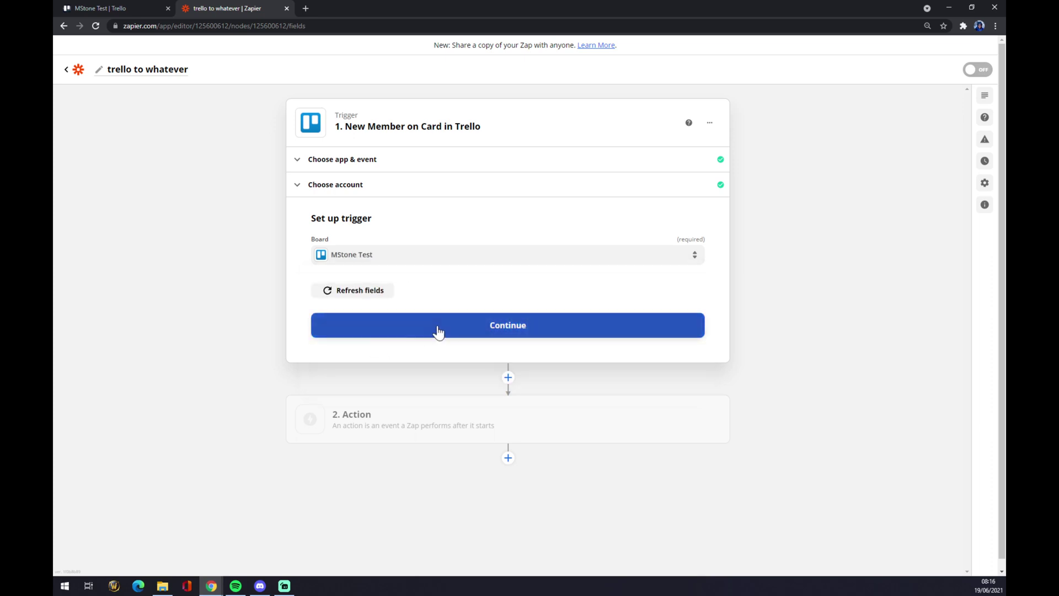
pyautogui.click(438, 332)
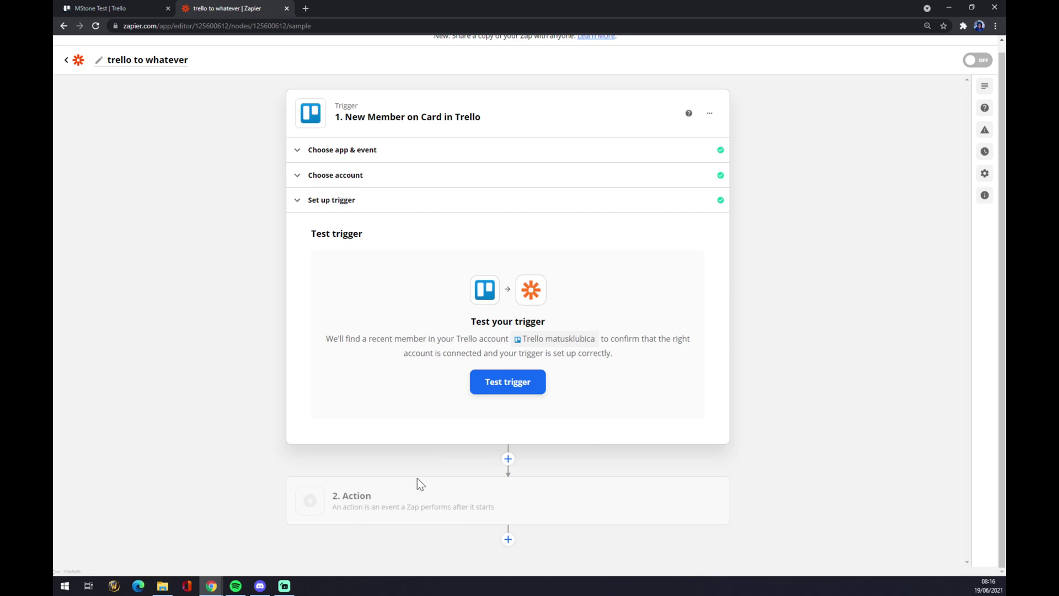
# Expand the Action step and try app searches 'sale' and 'ze', then clear the search
pyautogui.click(394, 513)
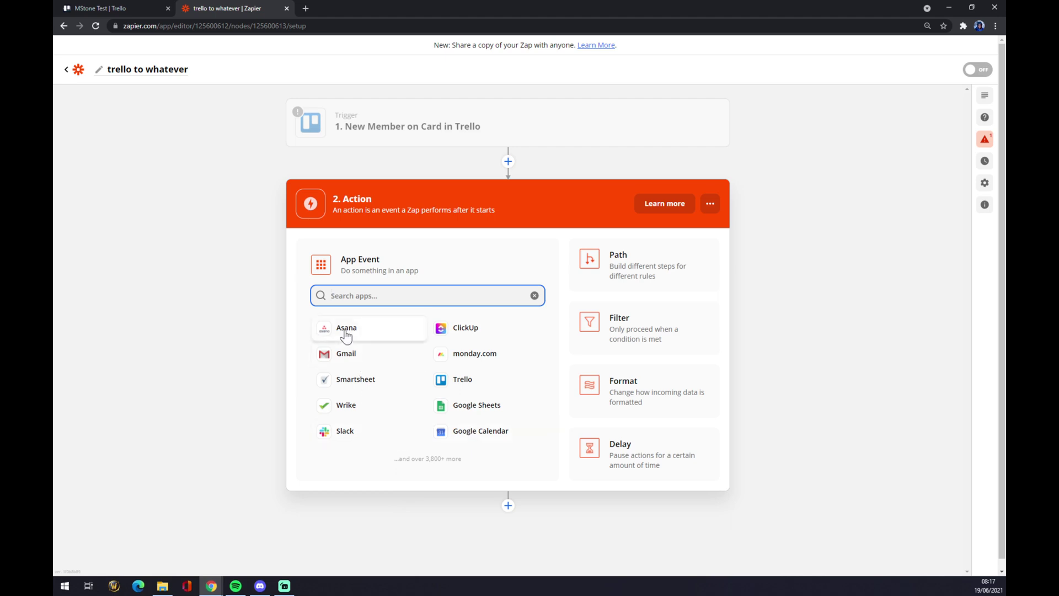
pyautogui.moveTo(403, 459); pyautogui.dragTo(468, 472)
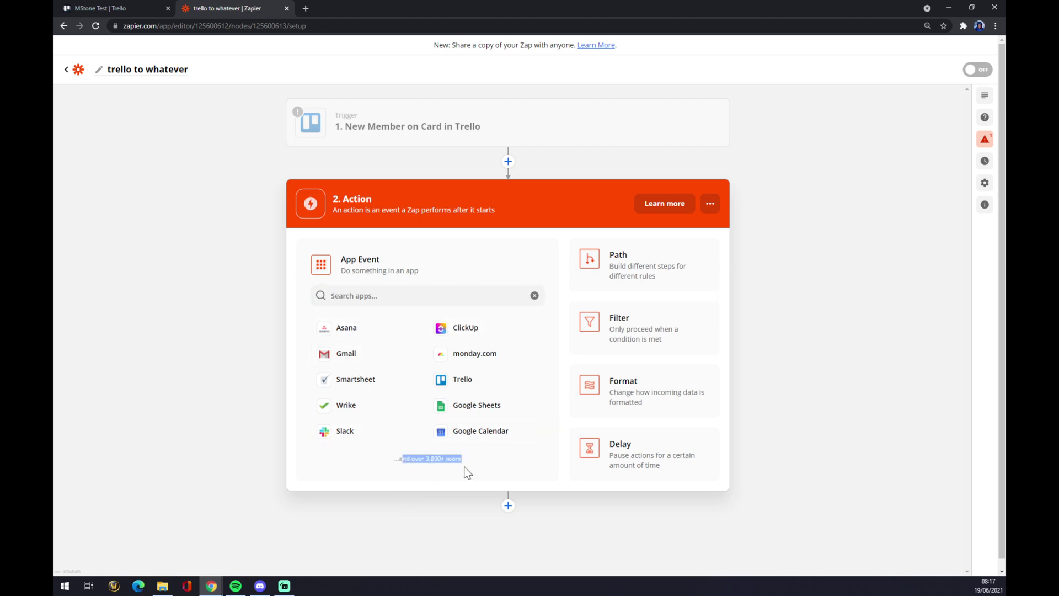
pyautogui.click(467, 473)
pyautogui.click(353, 296)
pyautogui.write('sale')
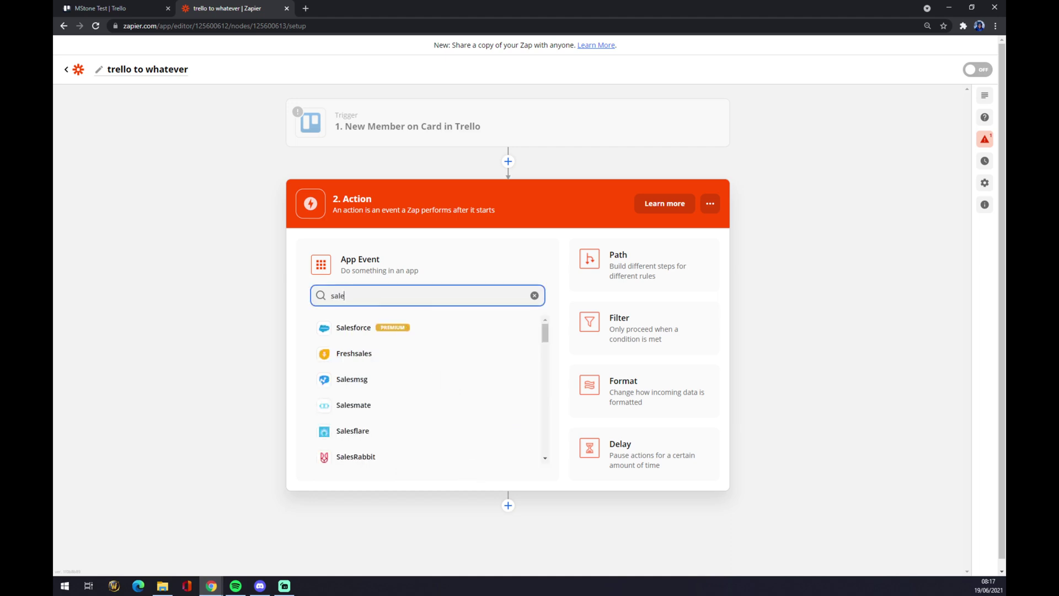
pyautogui.press('BackSpace')
pyautogui.press('BackSpace')
pyautogui.press('BackSpace')
pyautogui.press('BackSpace')
pyautogui.write('ze')
pyautogui.press('BackSpace')
pyautogui.press('BackSpace')
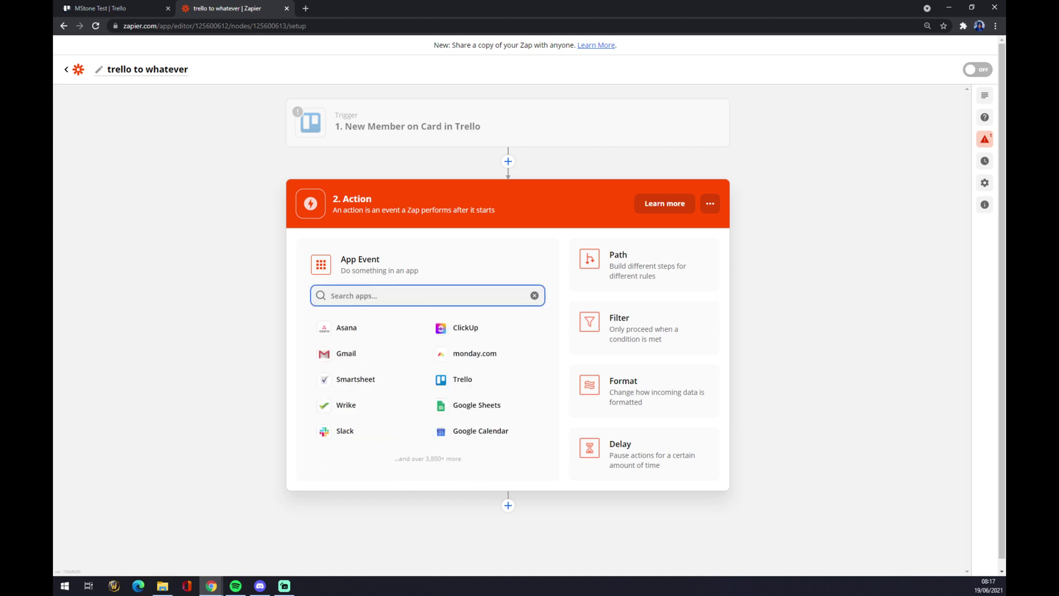
# Choose Google Sheets with the Create Spreadsheet action event and continue to account selection
pyautogui.click(499, 411)
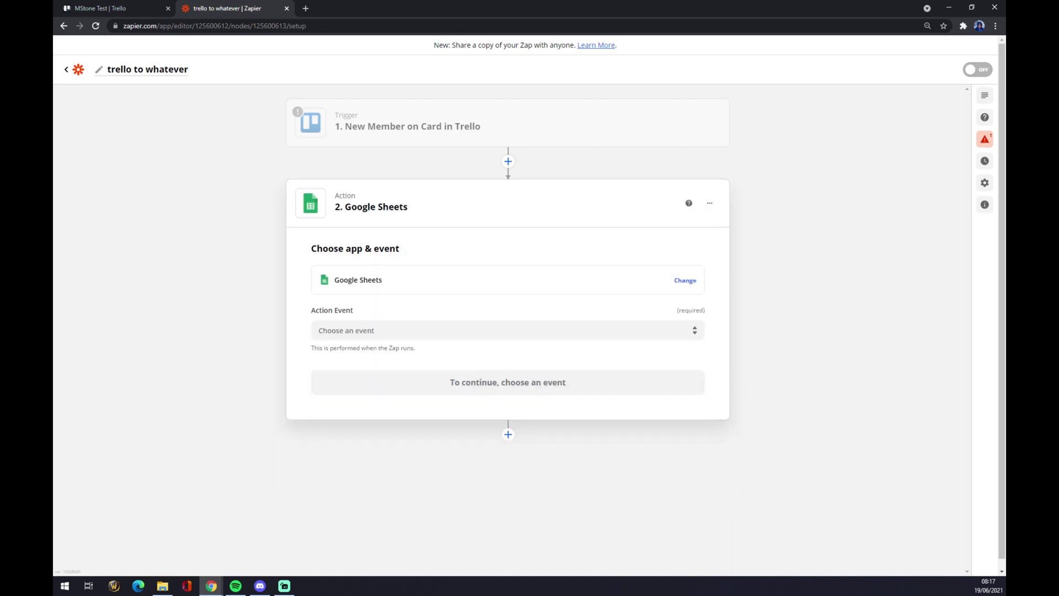
pyautogui.click(339, 331)
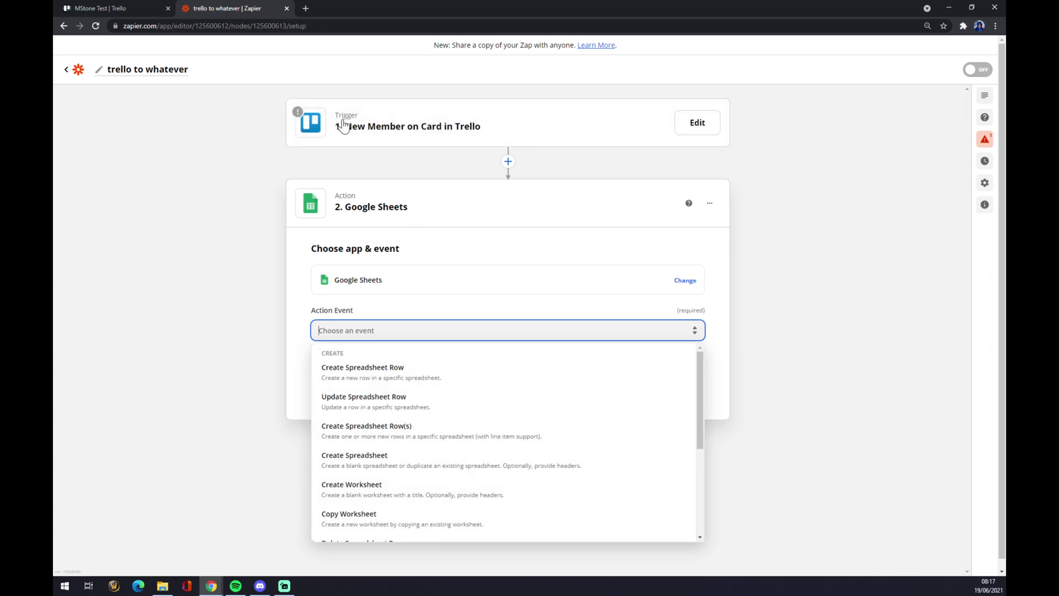
pyautogui.click(379, 465)
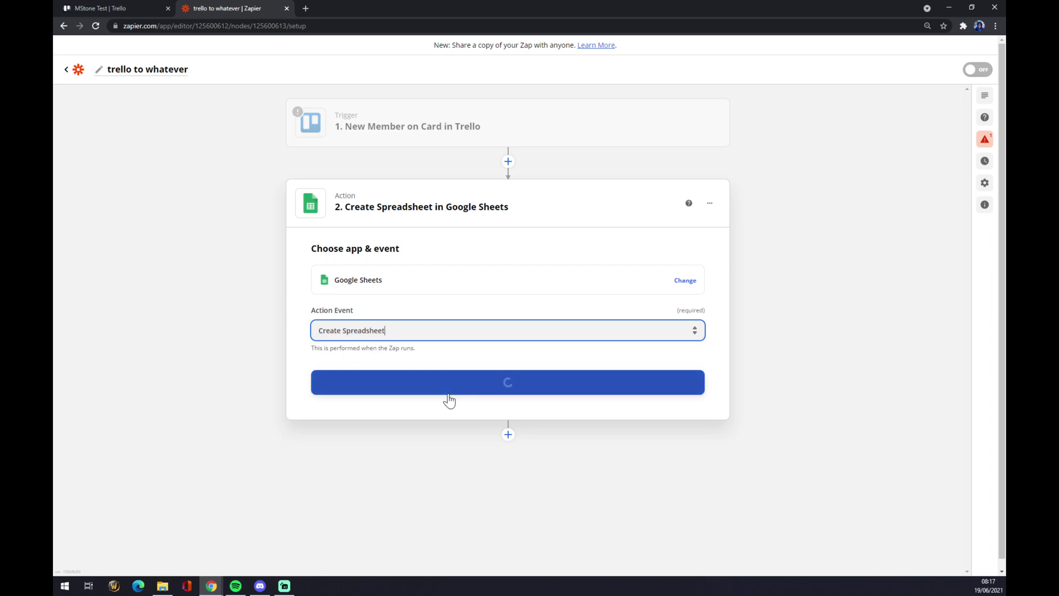
pyautogui.click(441, 393)
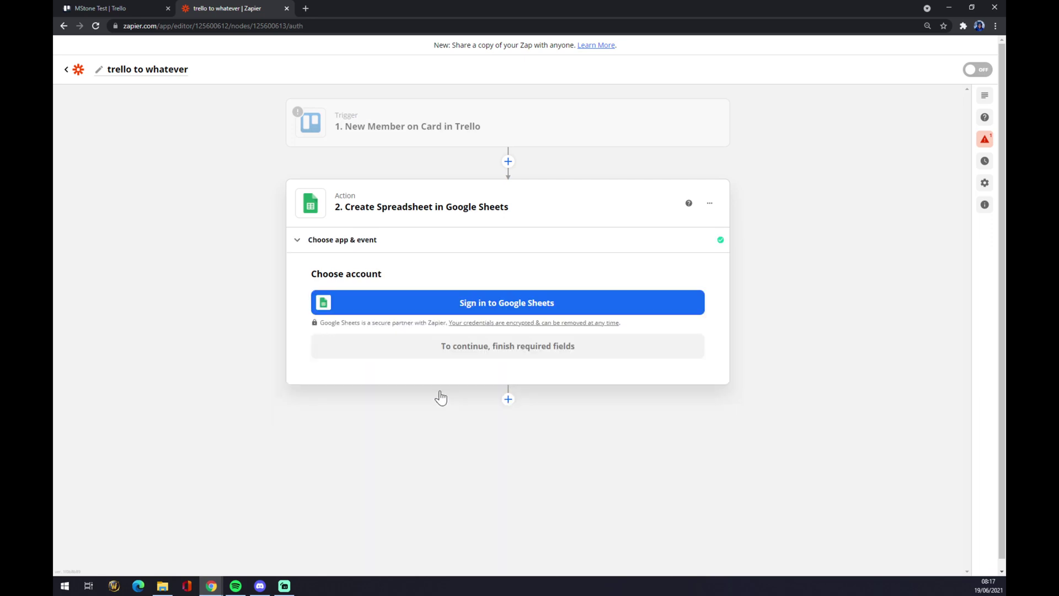